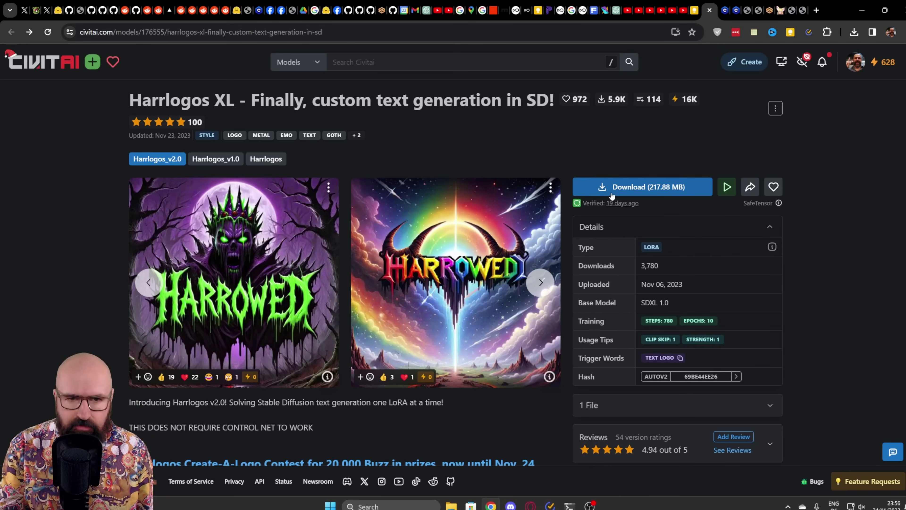
Step: Bring the File Explorer window showing the A1111 install folder in front of the Civitai page
key("alt+Tab")
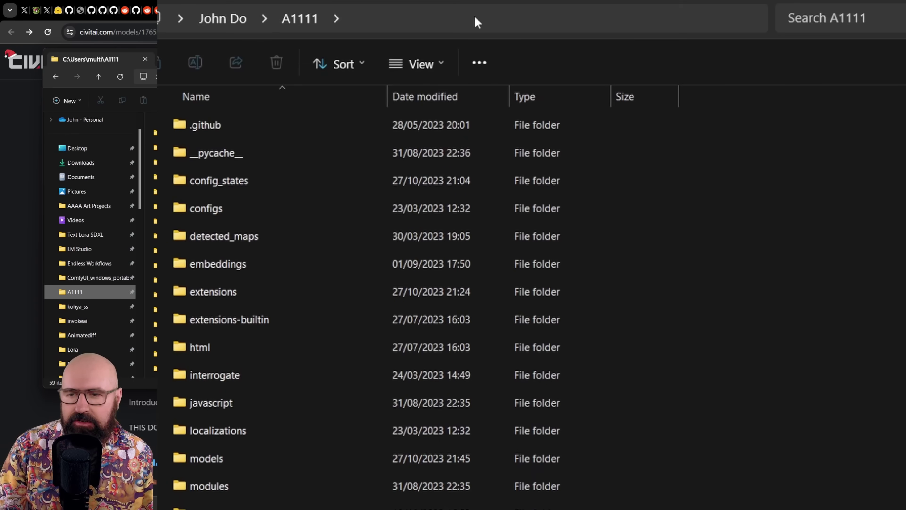
Step: Open the models folder inside the A1111 installation directory
left_click(363, 449)
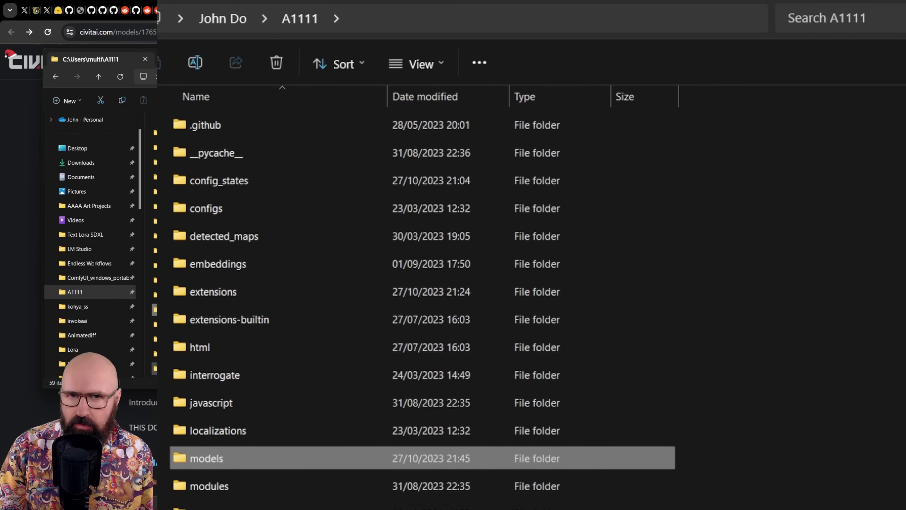
key("Return")
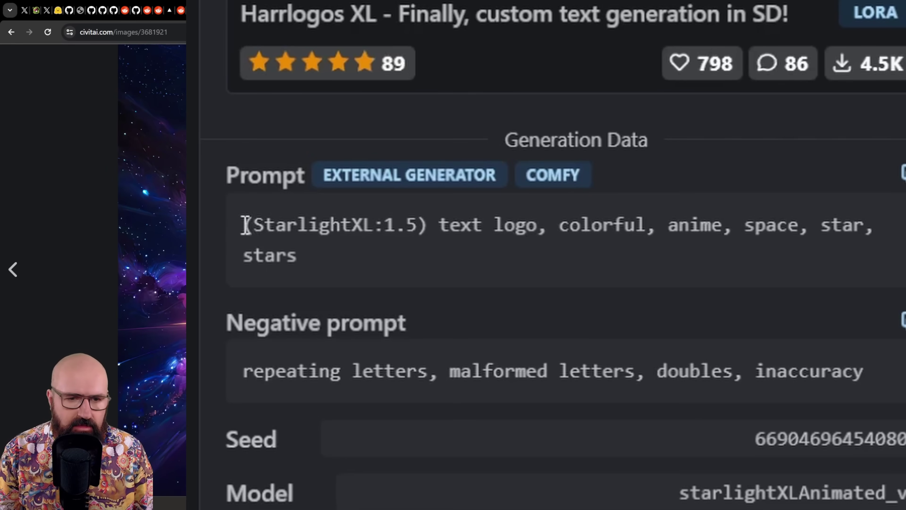
Step: Highlight the (StarlightXL:1.5) weighting and the 'text logo' trigger phrase in the example prompt
left_click_drag(245, 225, 425, 229)
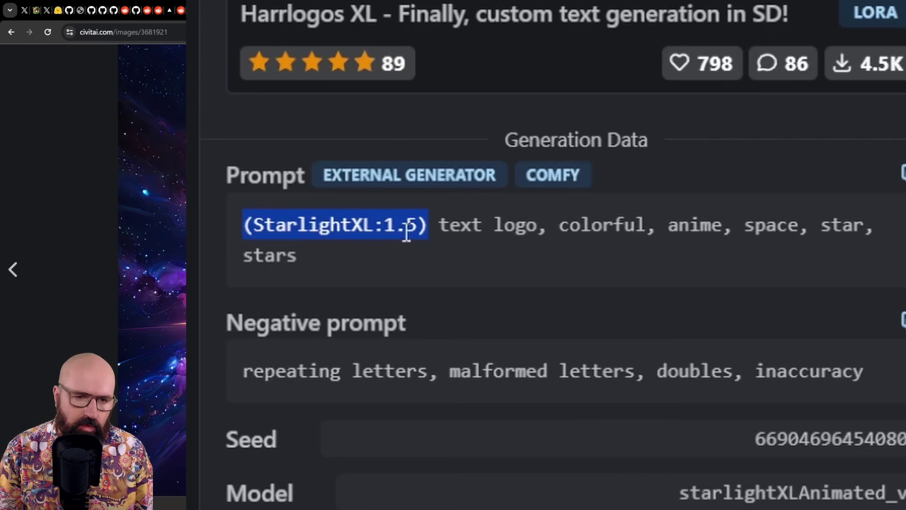
left_click(522, 264)
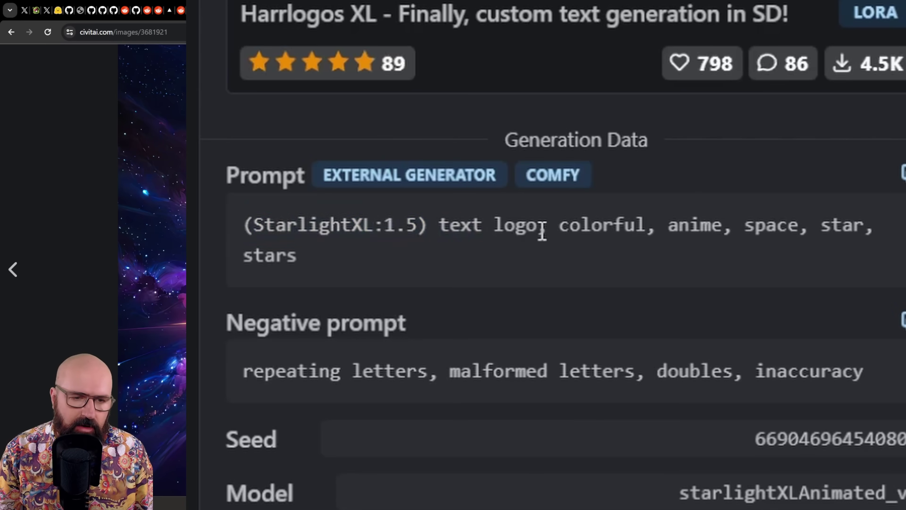
left_click_drag(539, 229, 427, 228)
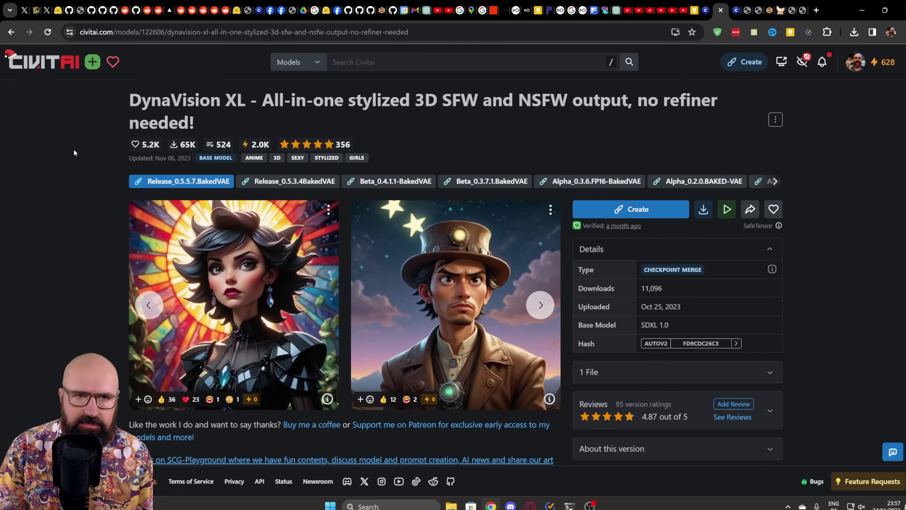
Step: Switch to the FenrisXL checkpoint page tab
key("ctrl+Tab")
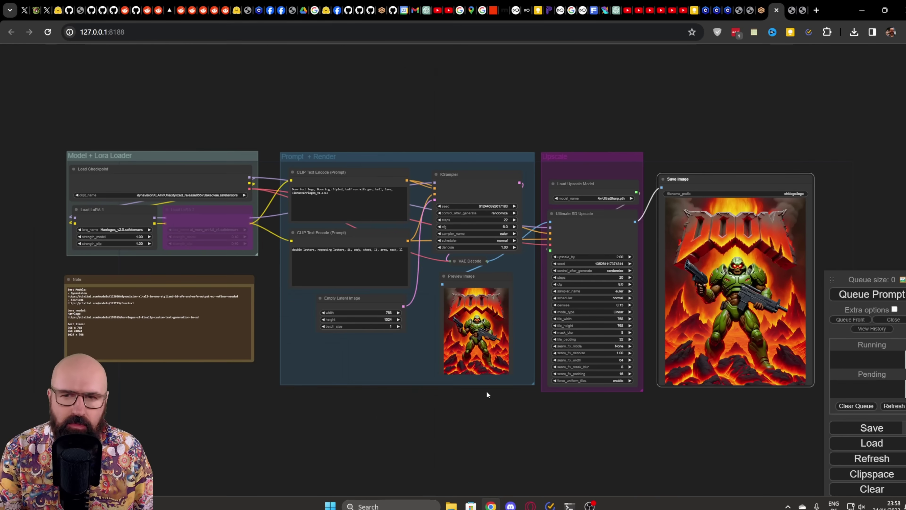
scroll(71, 140, "up", 10)
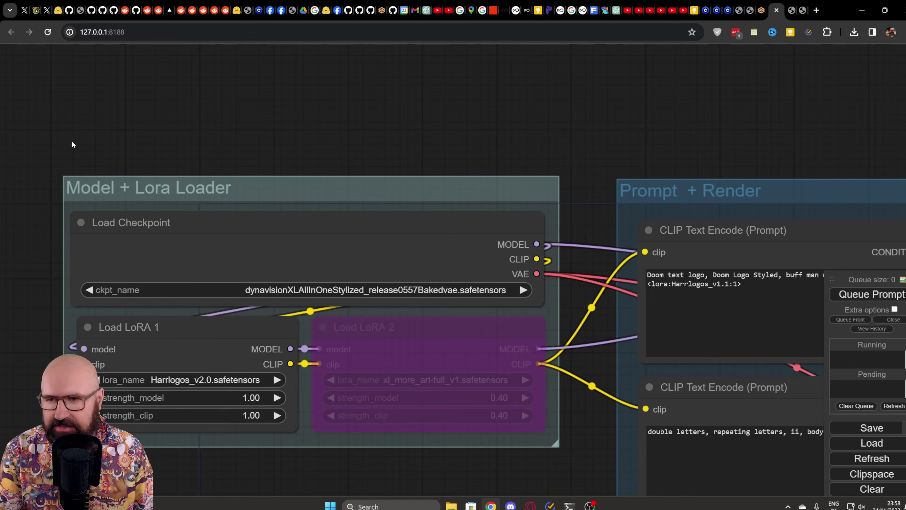
scroll(72, 144, "up", 2)
left_click_drag(161, 146, 179, 90)
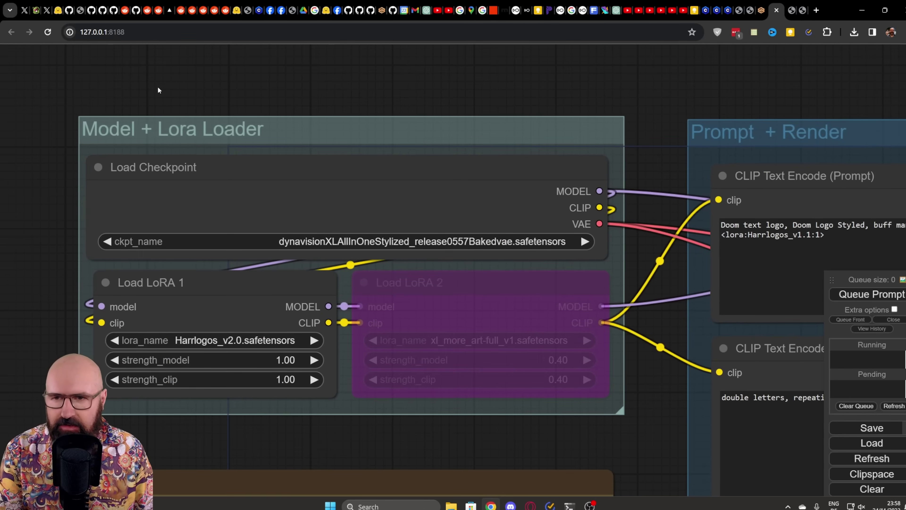
scroll(158, 88, "up", 1)
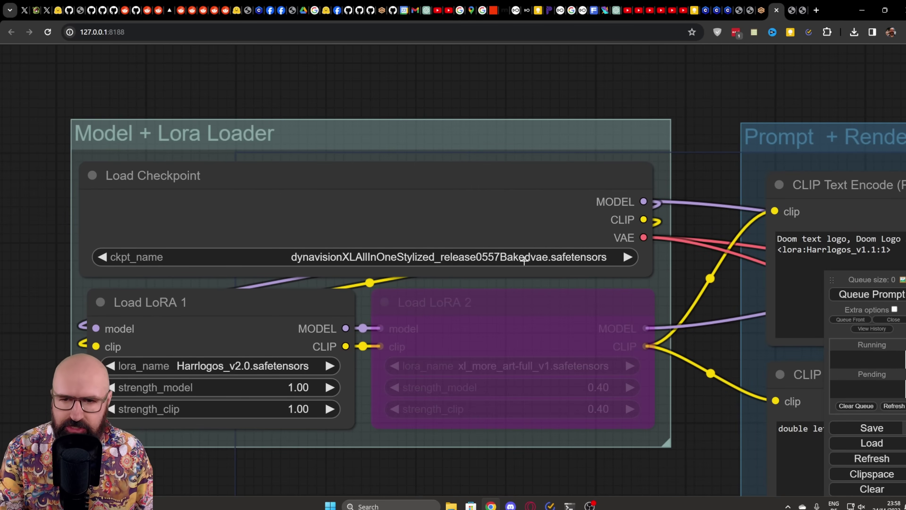
left_click(213, 308)
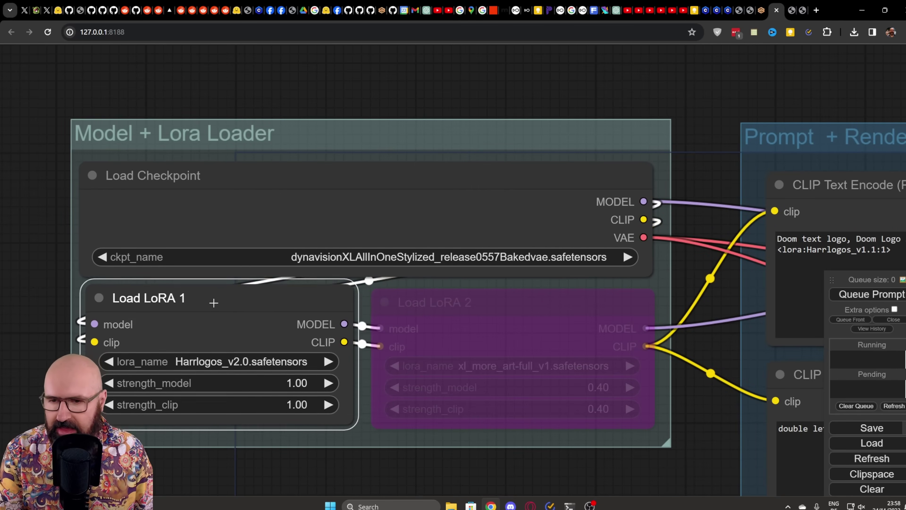
left_click_drag(213, 307, 215, 307)
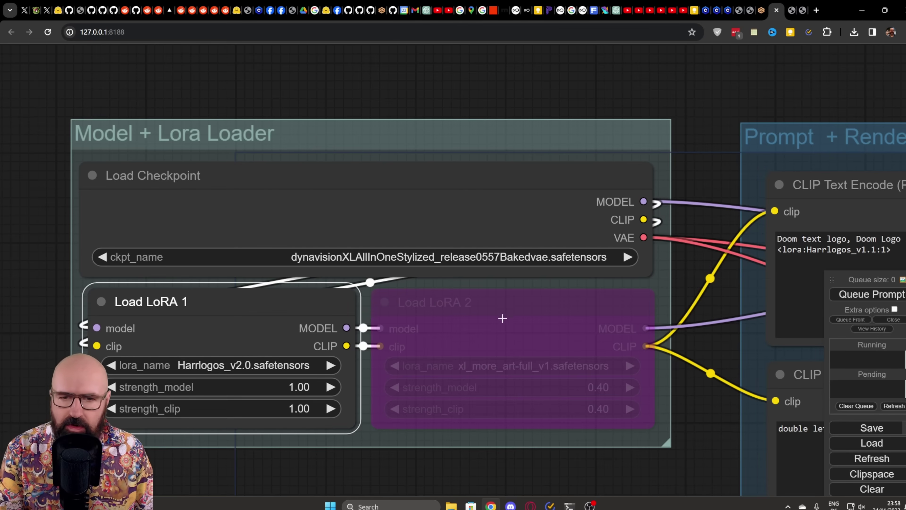
left_click_drag(502, 304, 504, 302)
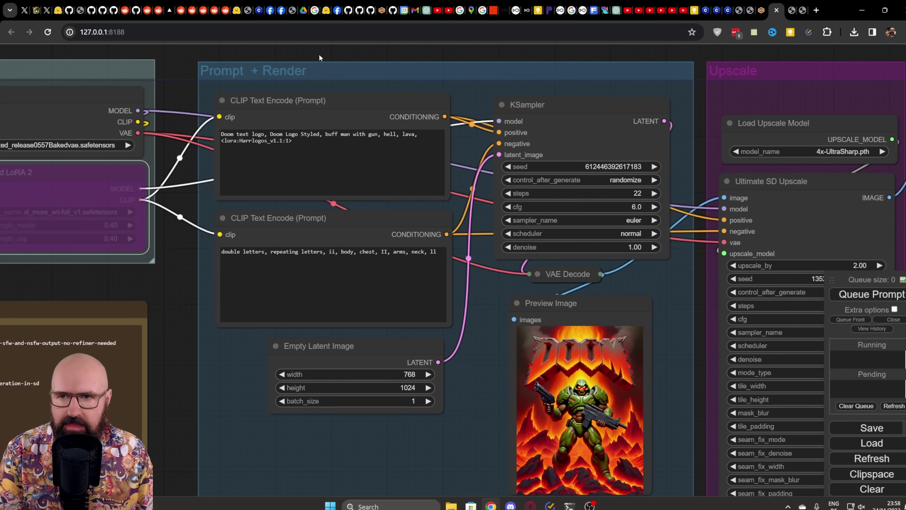
left_click_drag(306, 97, 311, 93)
left_click_drag(319, 219, 324, 219)
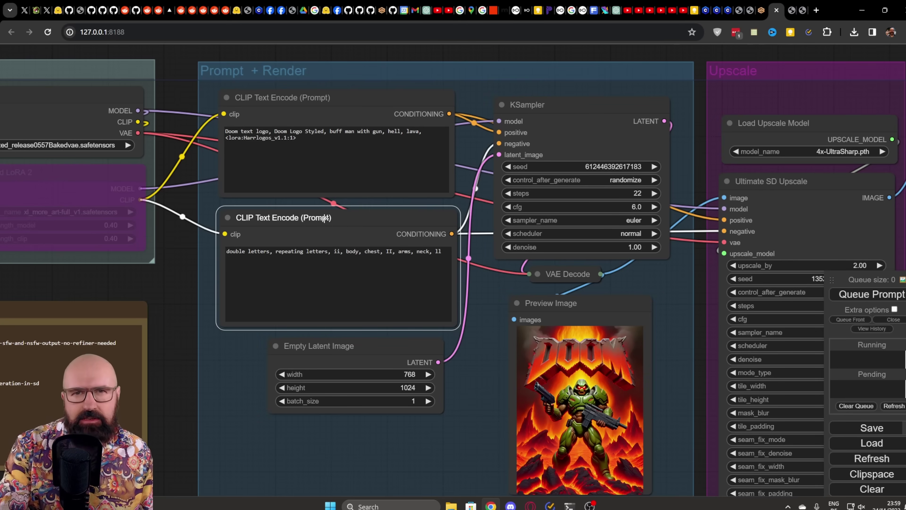
left_click_drag(334, 346, 336, 352)
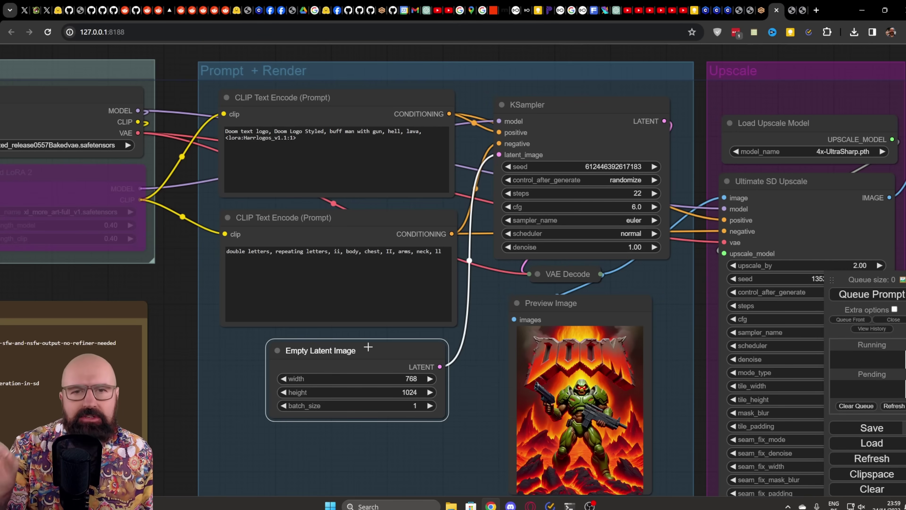
scroll(644, 268, "up", 7)
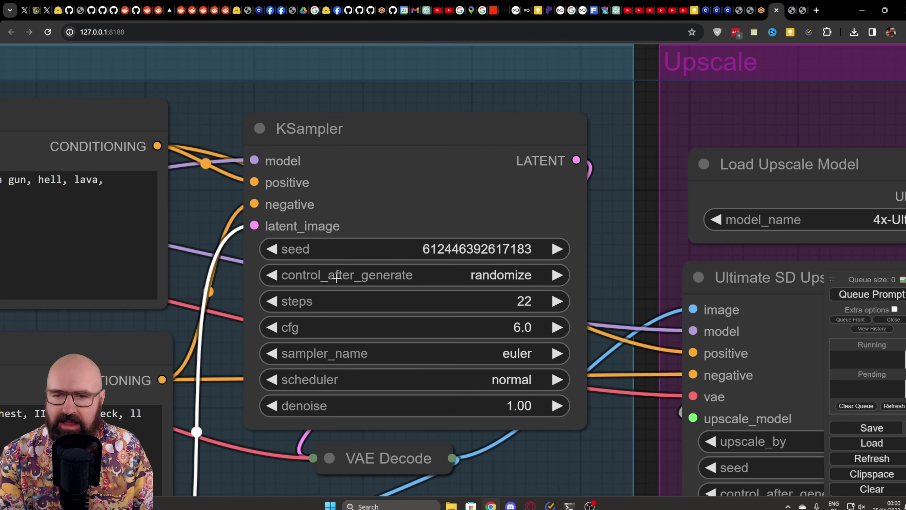
left_click(488, 277)
left_click(479, 259)
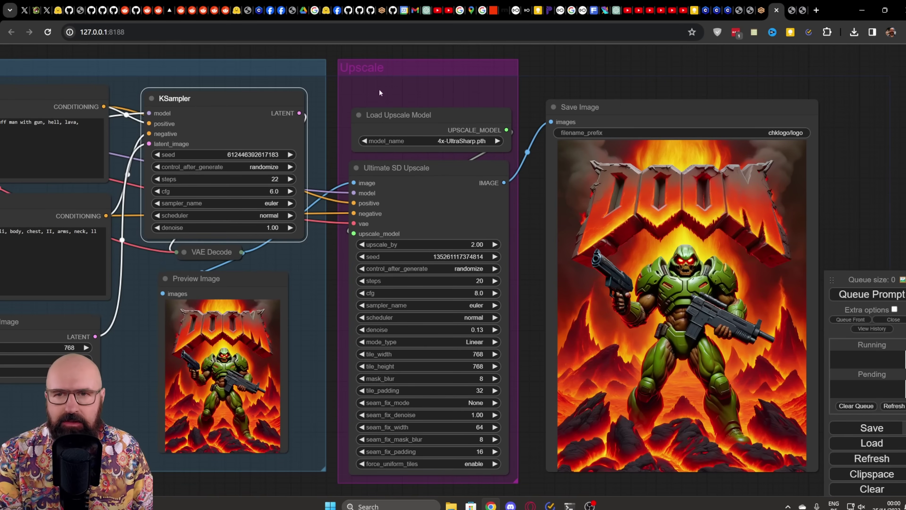
Step: Zoom into the Upscale group and bring the full-size upscaled Doom image into view
scroll(482, 150, "up", 8)
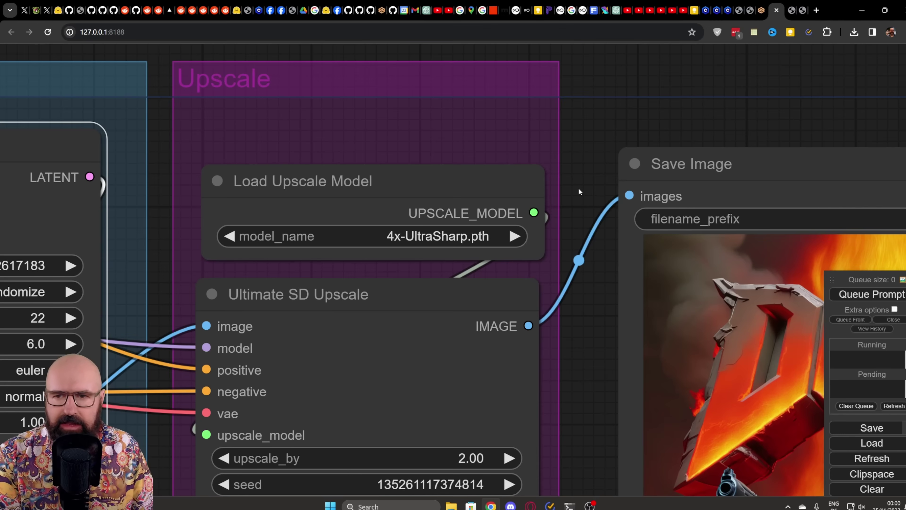
left_click_drag(304, 181, 298, 175)
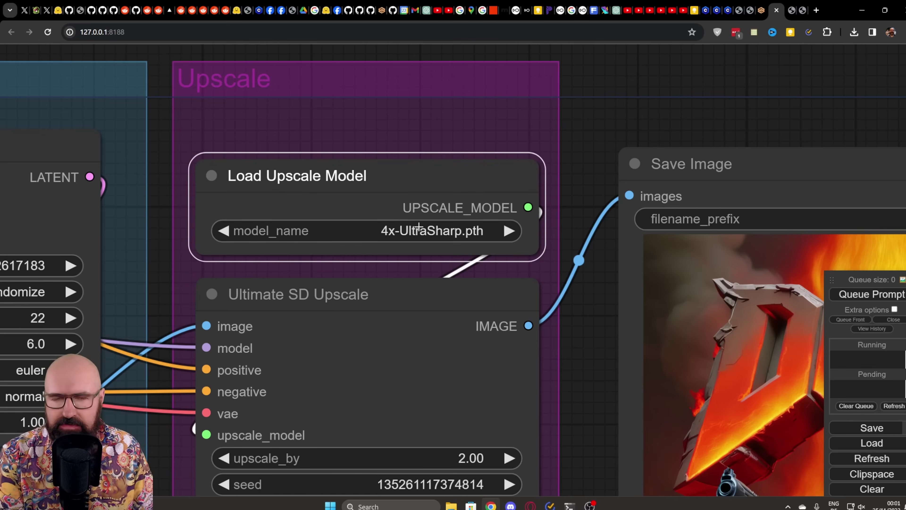
left_click(230, 304)
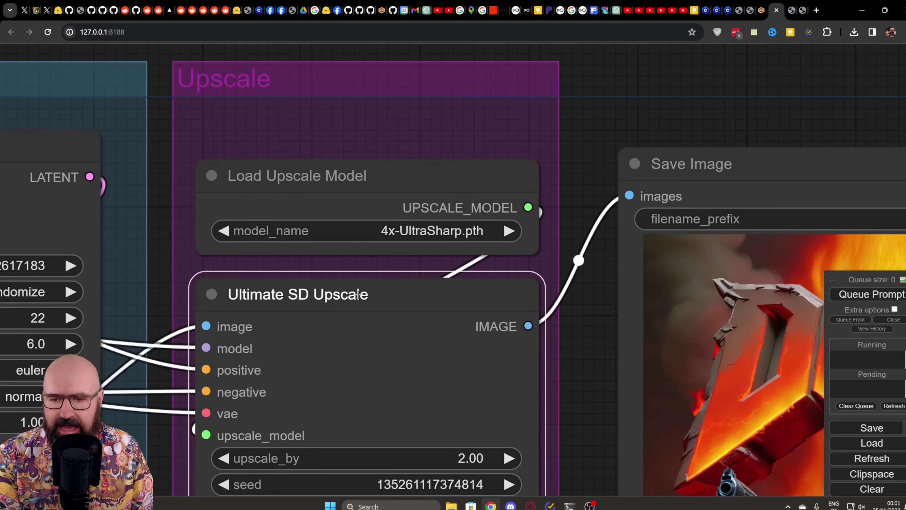
left_click_drag(576, 411, 568, 115)
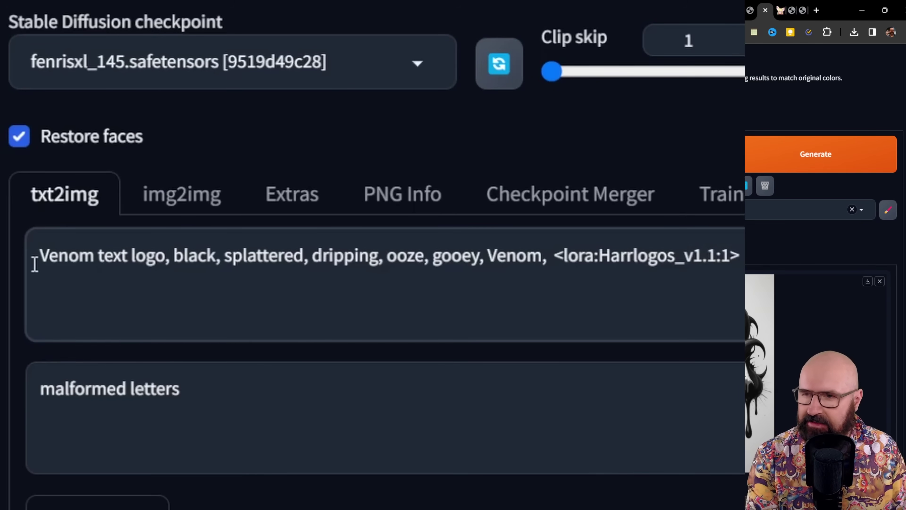
Step: Highlight the 'Venom text logo' opening and the Harrlogos LoRA tag in the txt2img prompt
left_click_drag(34, 256, 742, 252)
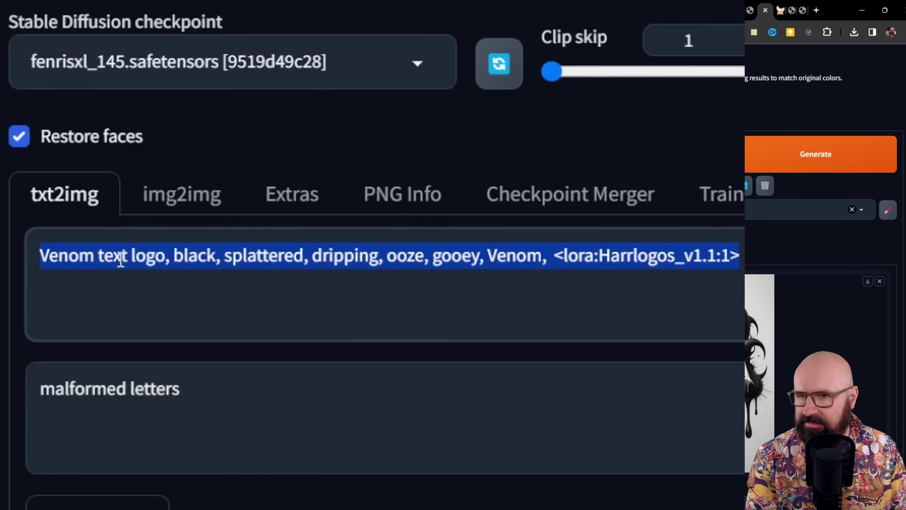
left_click(147, 255)
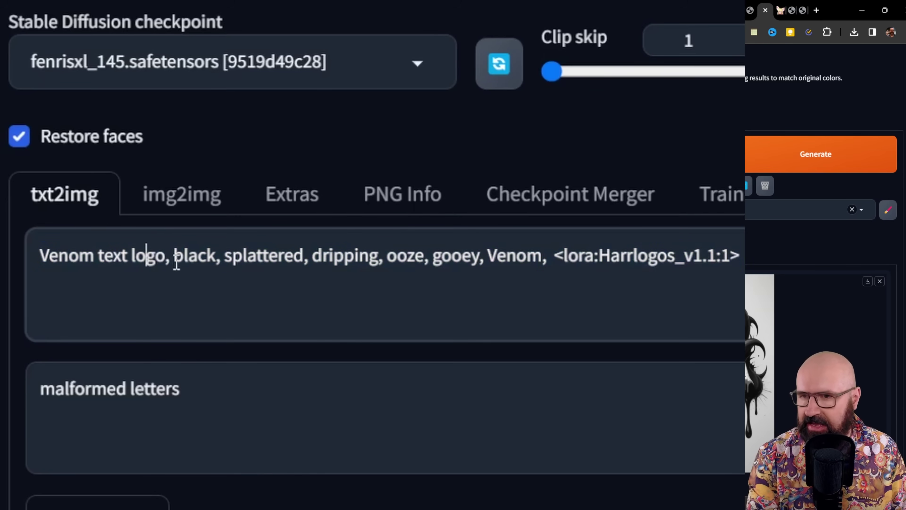
left_click_drag(173, 256, 34, 260)
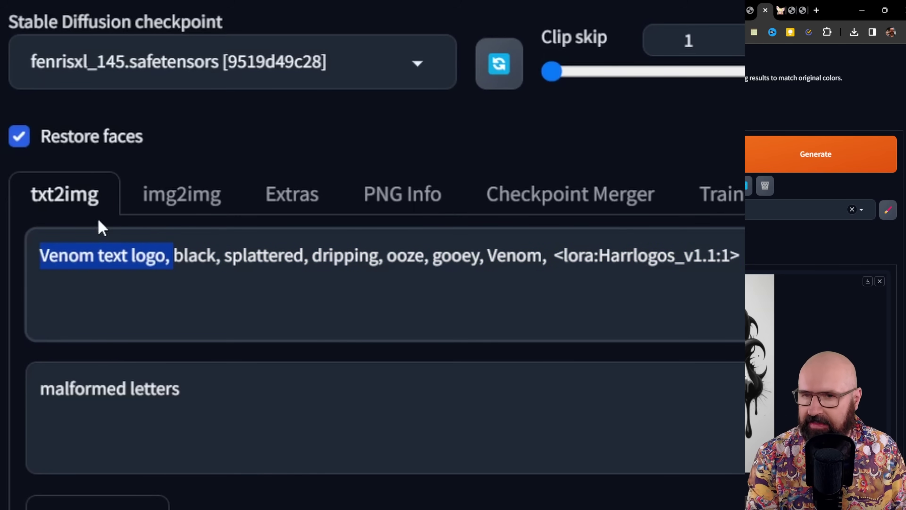
left_click_drag(739, 256, 556, 257)
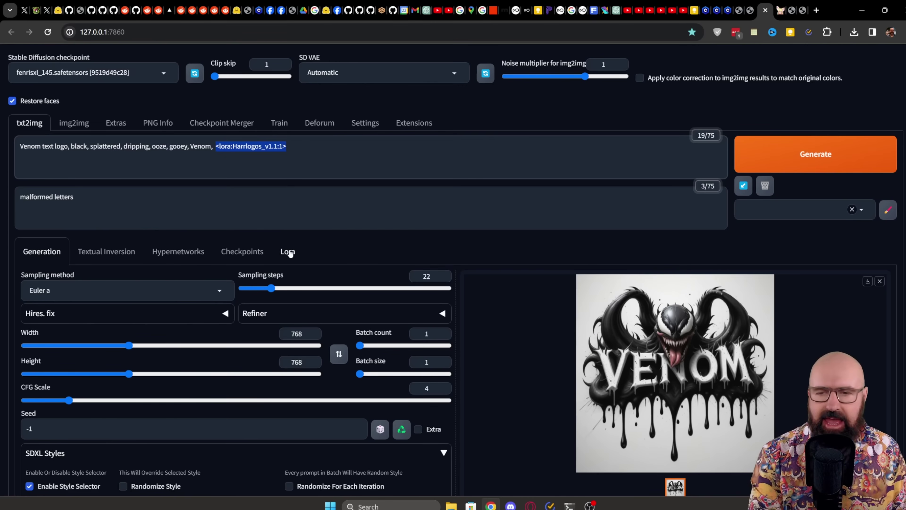
Step: Browse the installed LoRAs filtered by 'har', then return to the Generation settings
left_click(288, 251)
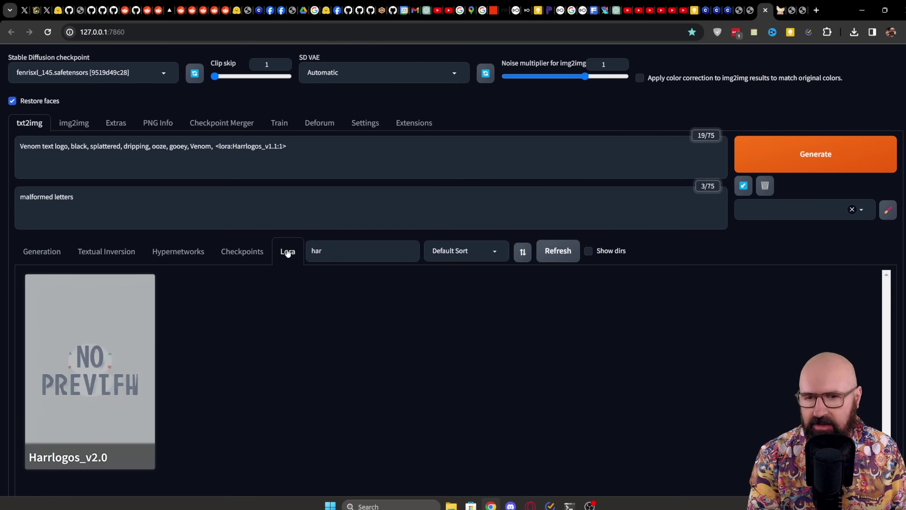
left_click(323, 250)
double_click(323, 250)
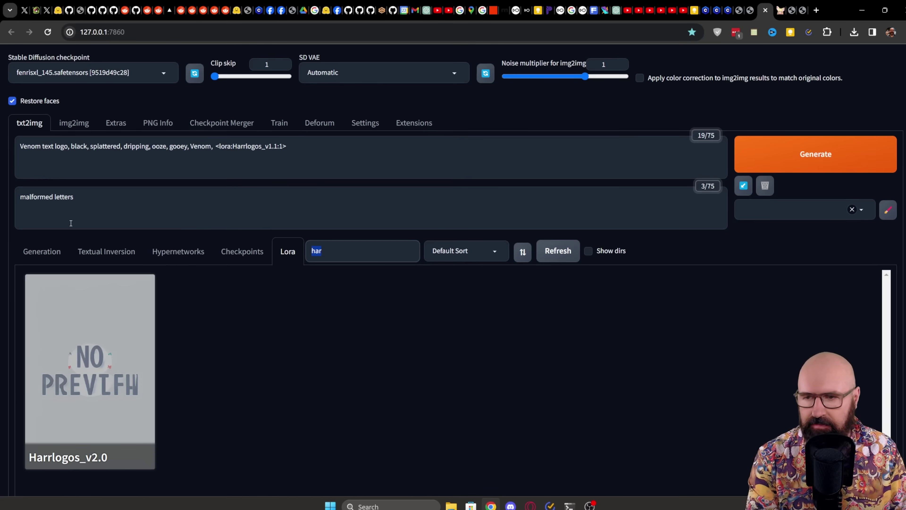
left_click(39, 251)
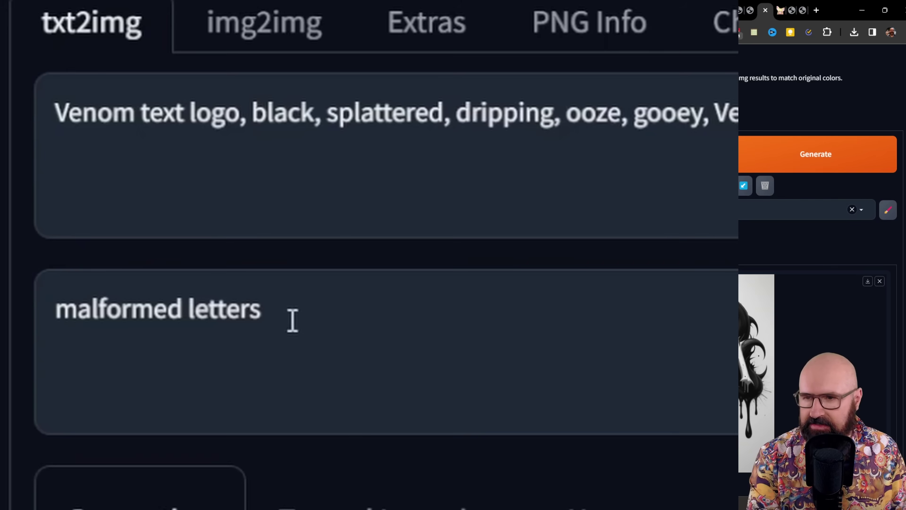
Step: Review the 'malformed letters' negative prompt and the Euler a sampling method
left_click_drag(88, 204, 8, 200)
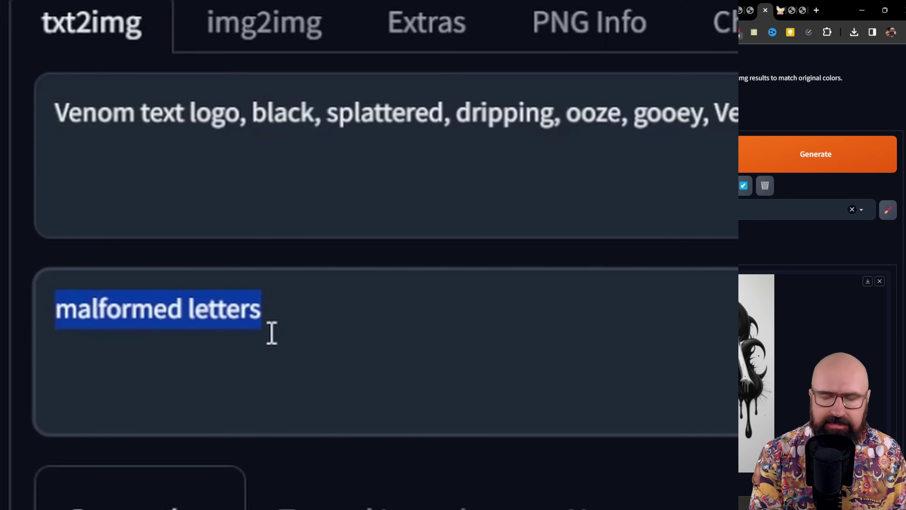
left_click(298, 334)
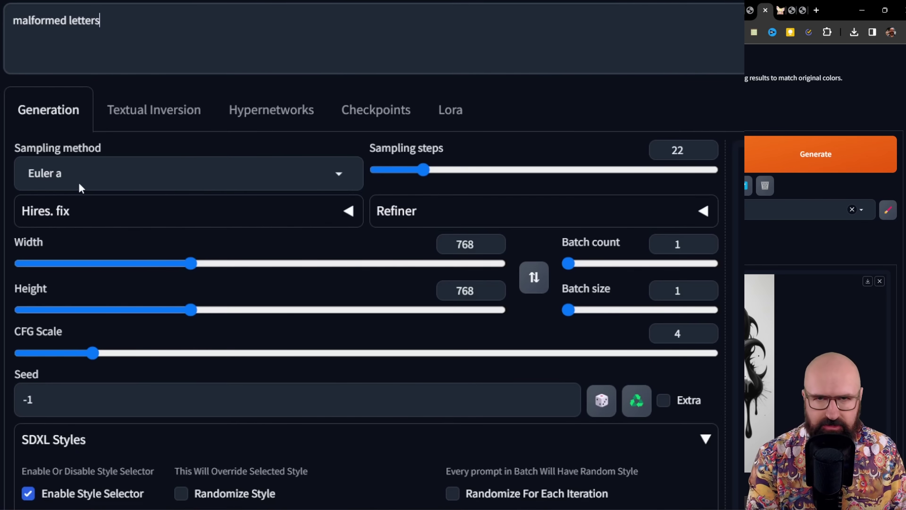
mouse_move(69, 181)
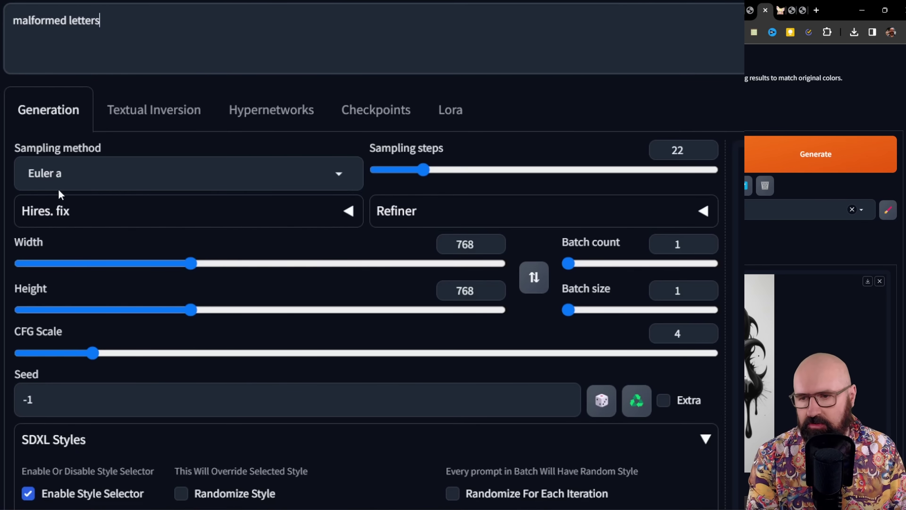